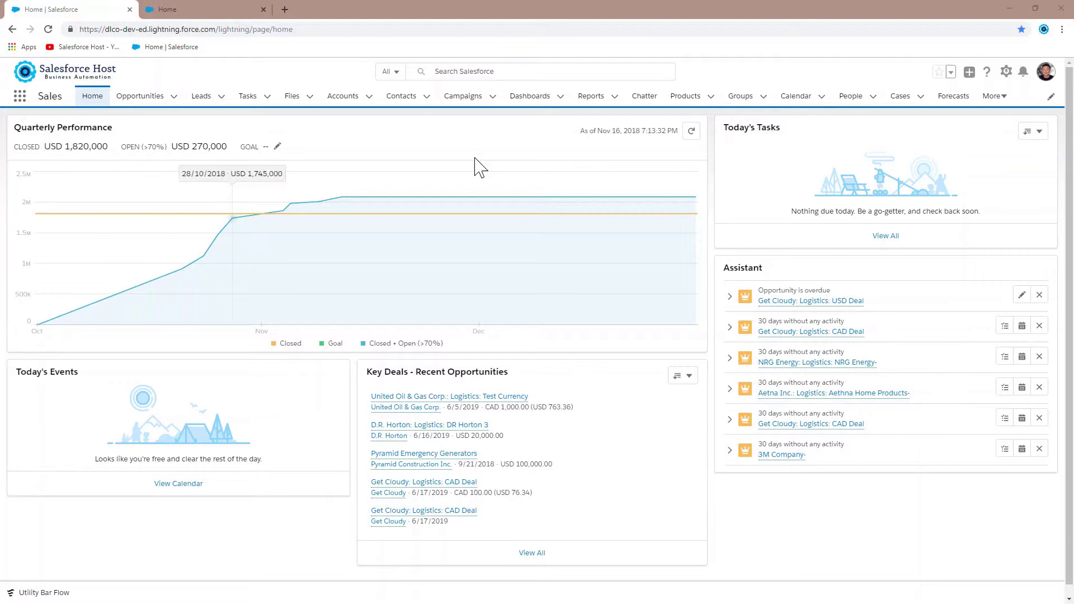
Search Setup Quick Find for 'static resources' and open the Static Resources list
left_click(1005, 73)
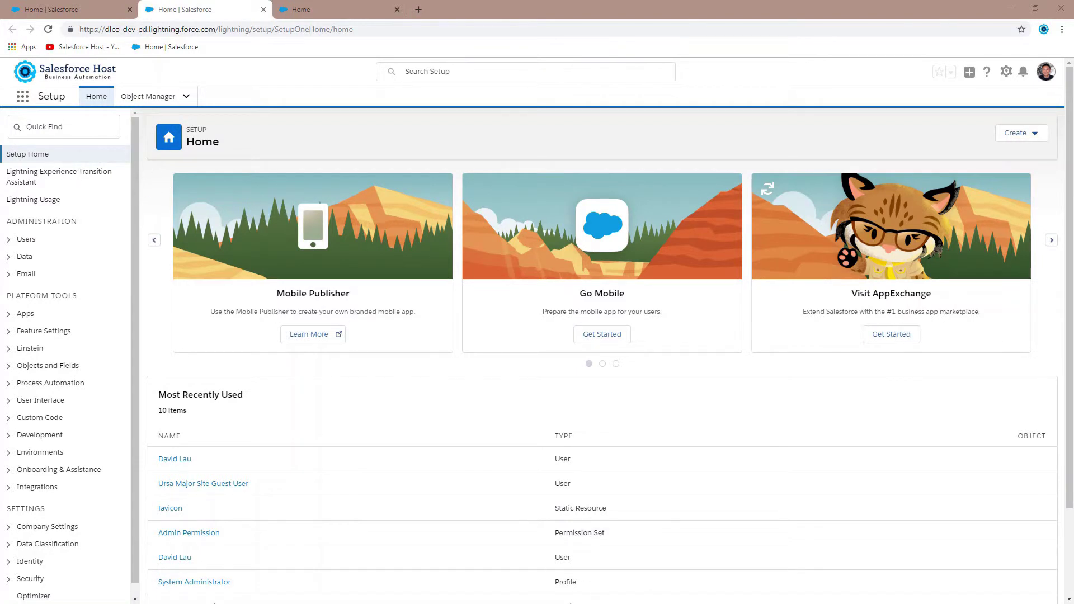
left_click(56, 127)
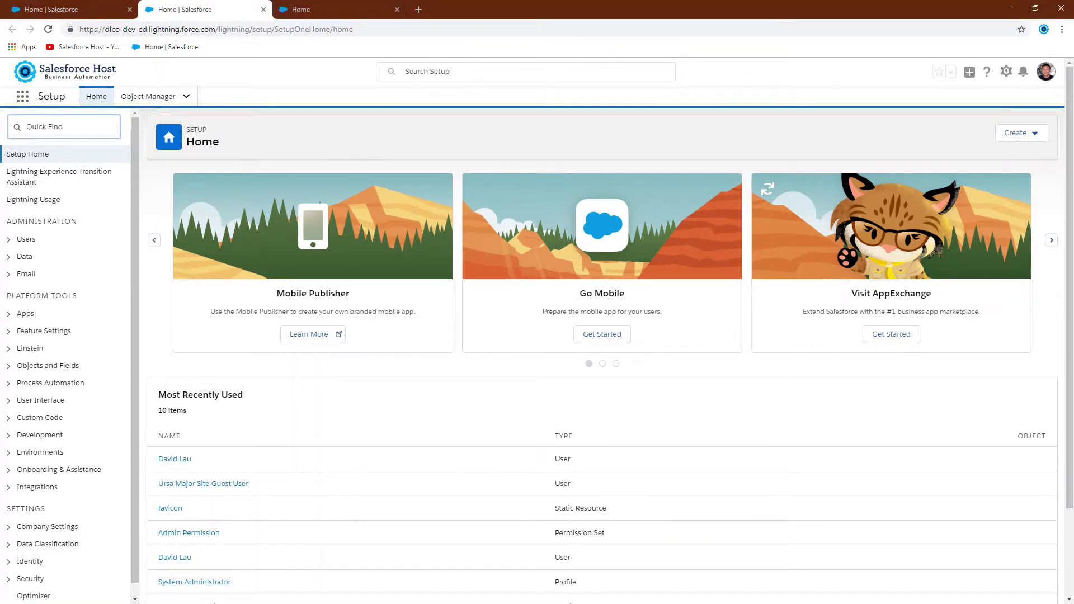
type("static resources")
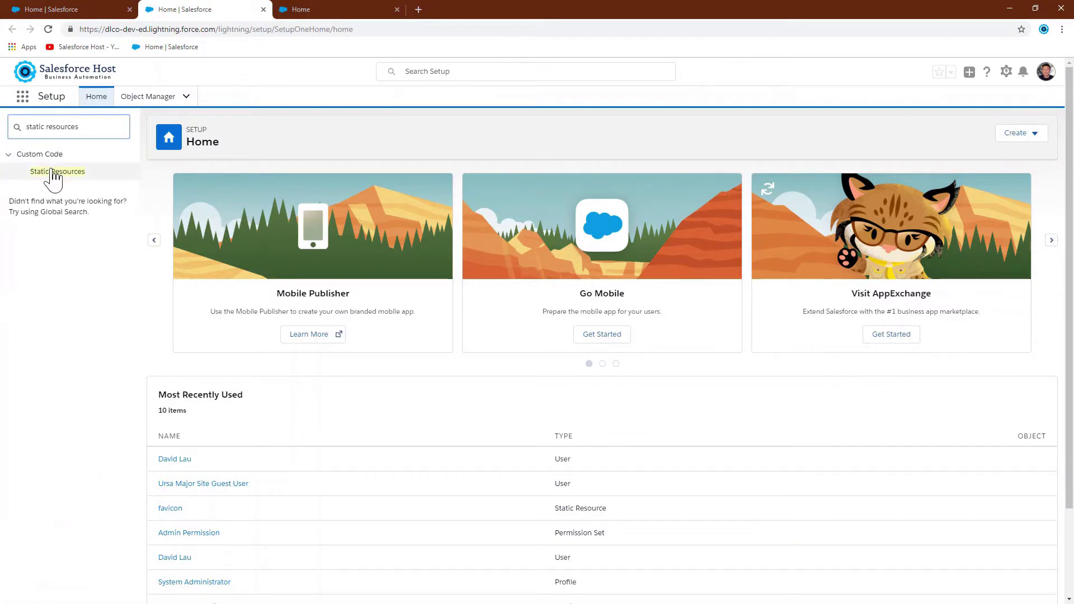
left_click(53, 173)
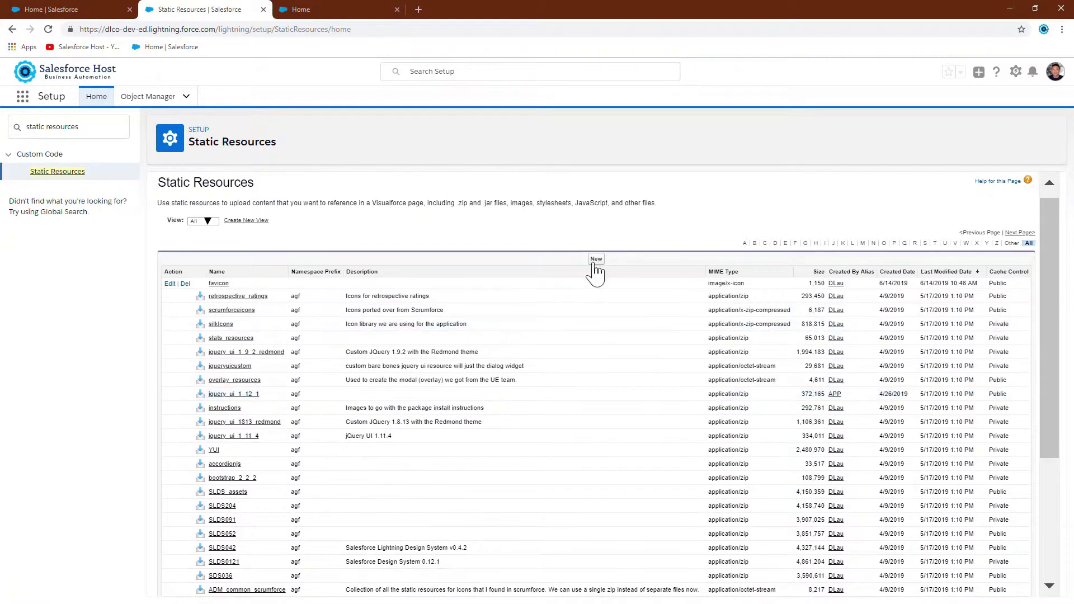
left_click(595, 259)
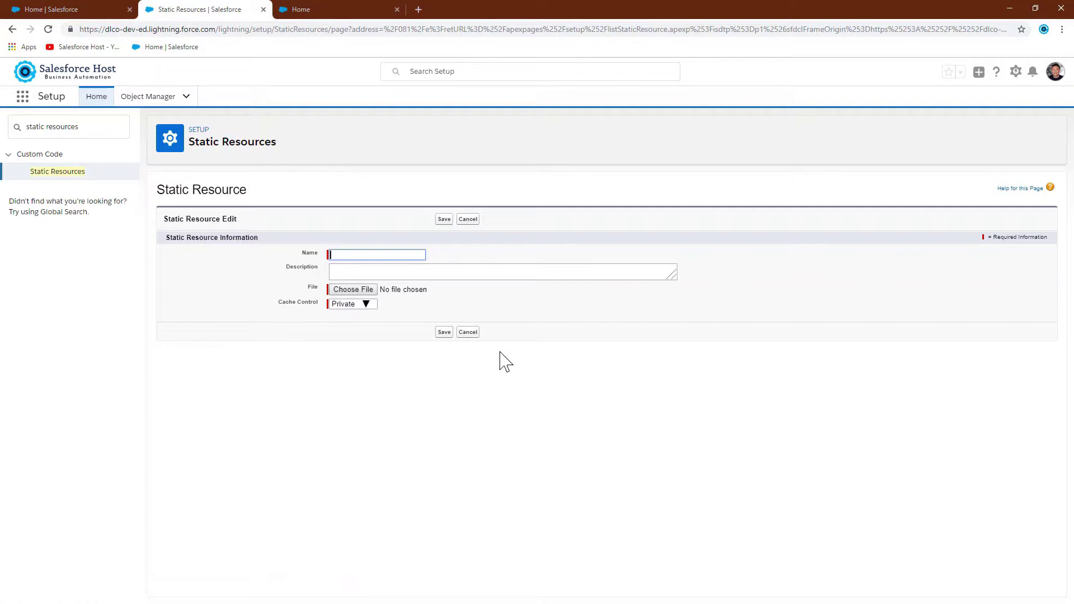
left_click(468, 332)
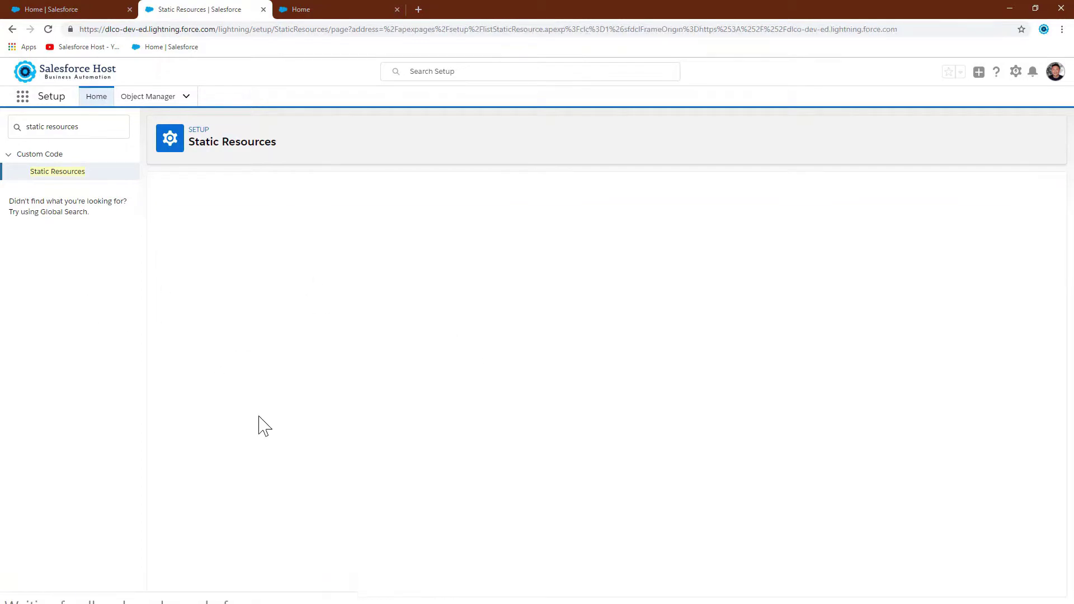
scroll(246, 451, "down", 5)
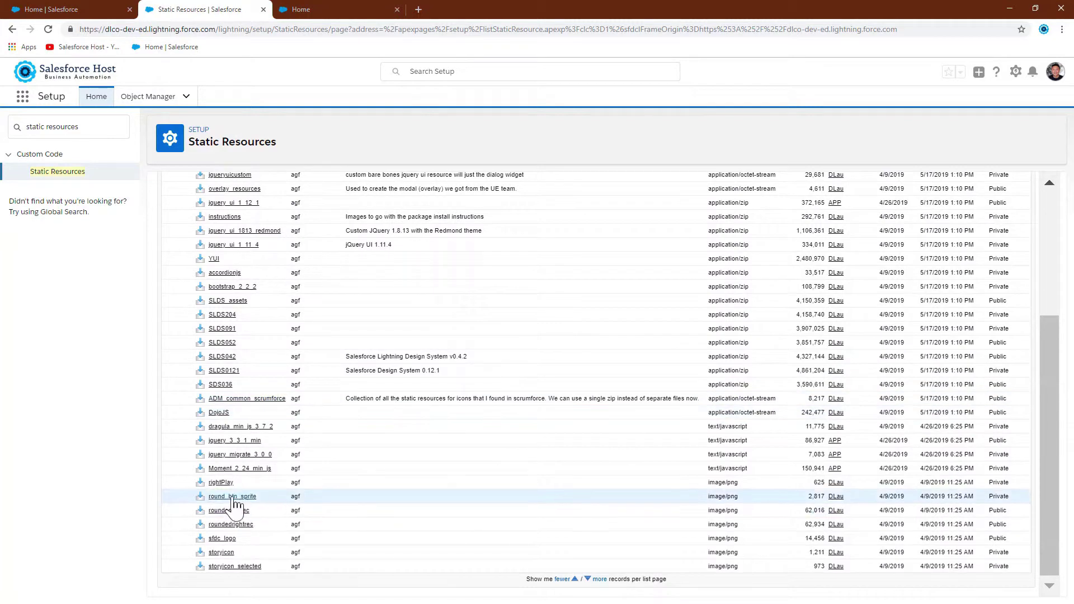
scroll(238, 504, "up", 10)
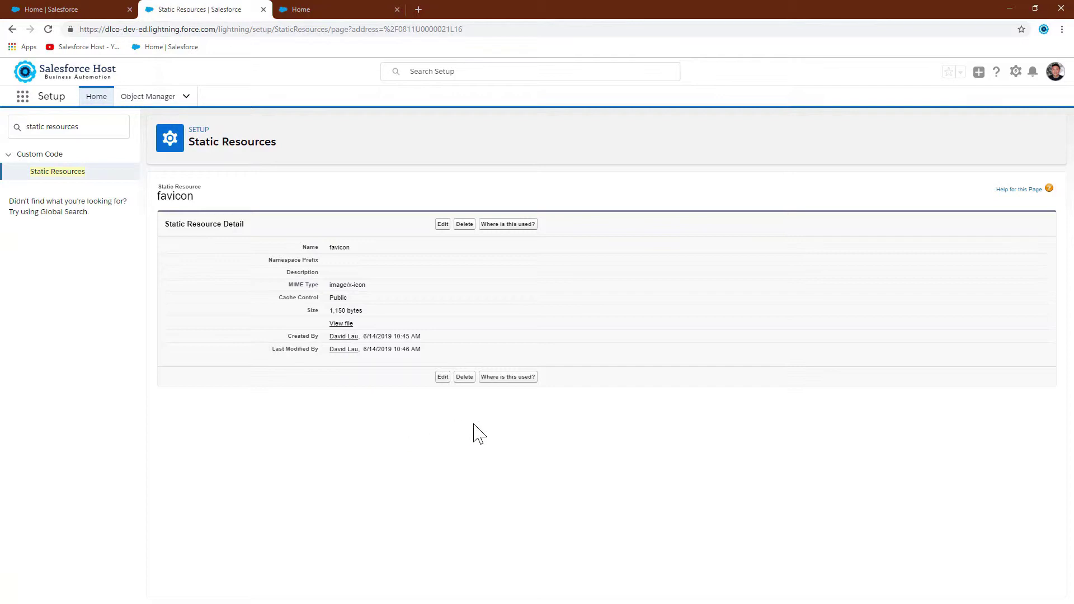
left_click(71, 176)
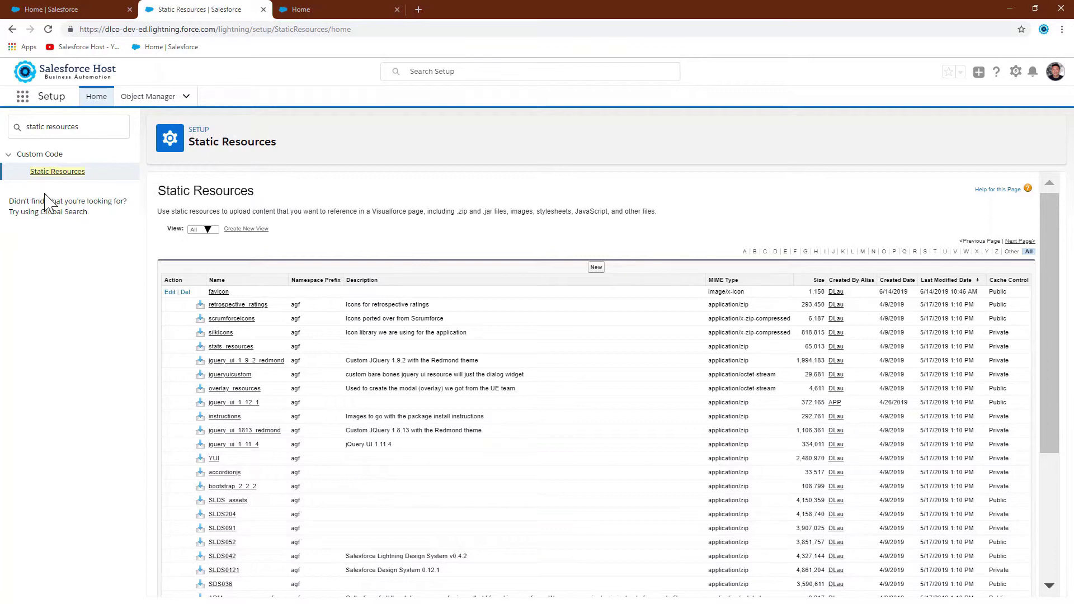
Find All Communities via Quick Find and open the Ursa Major community's Workspaces
left_click(78, 126)
key("ctrl+a")
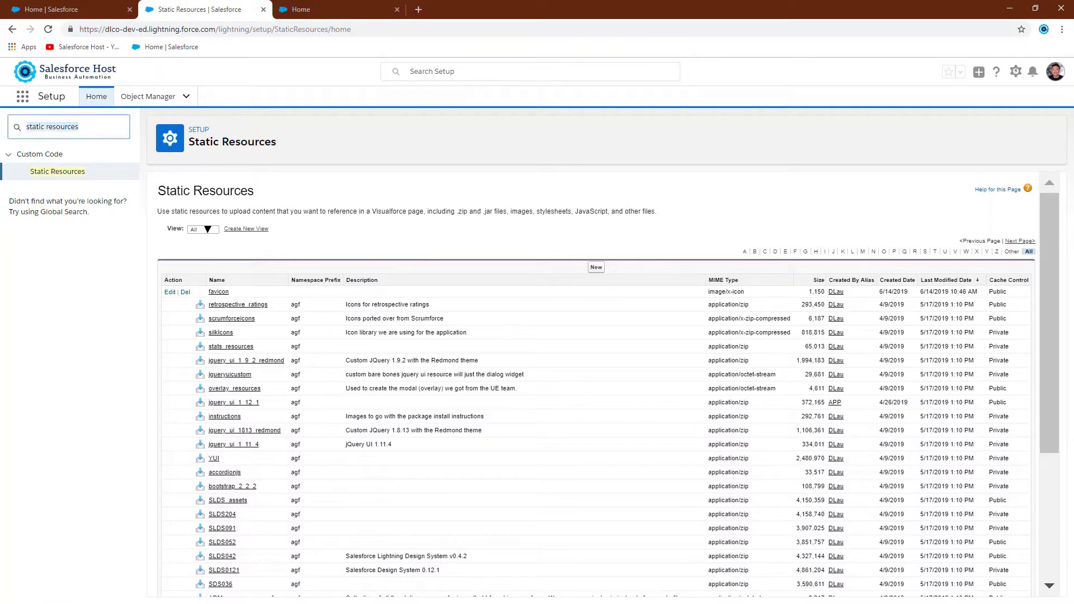
type("community")
key("BackSpace")
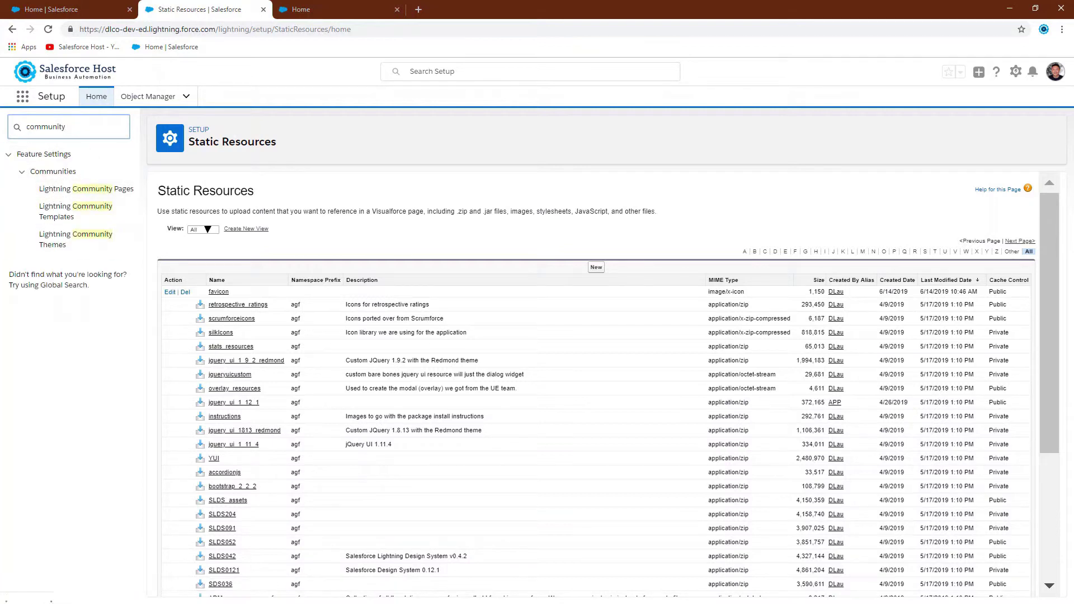
left_click(59, 190)
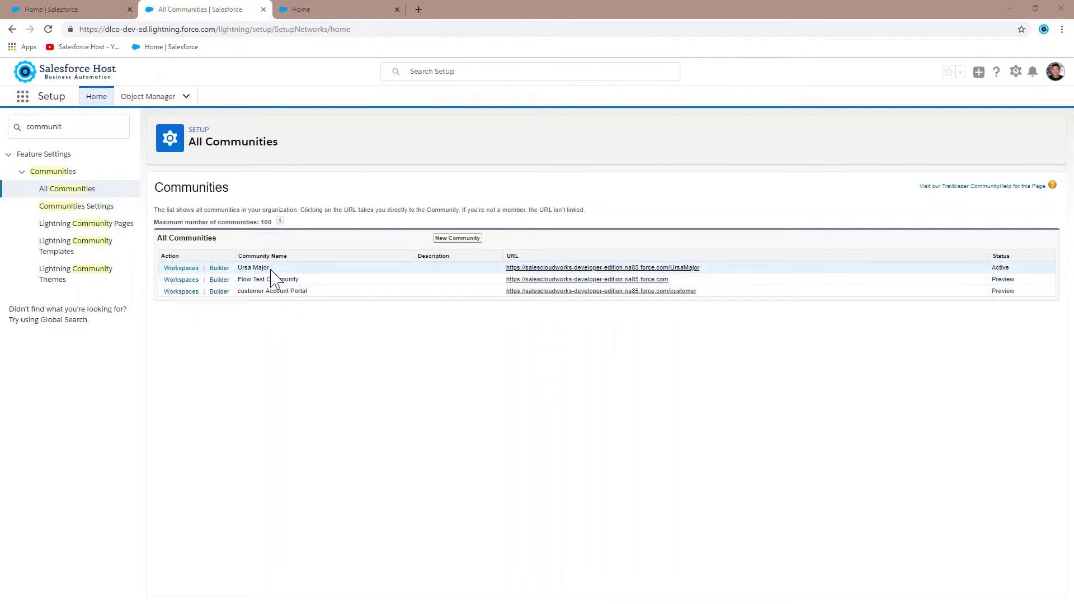
left_click(189, 270)
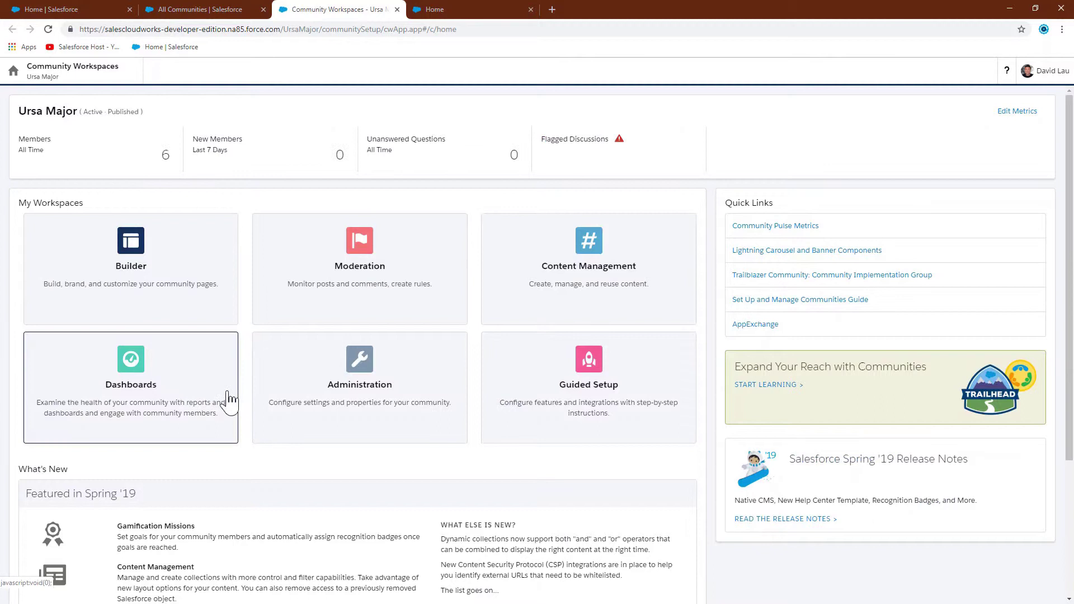
Go from the community's Administration Pages settings to its underlying Salesforce site settings
left_click(323, 379)
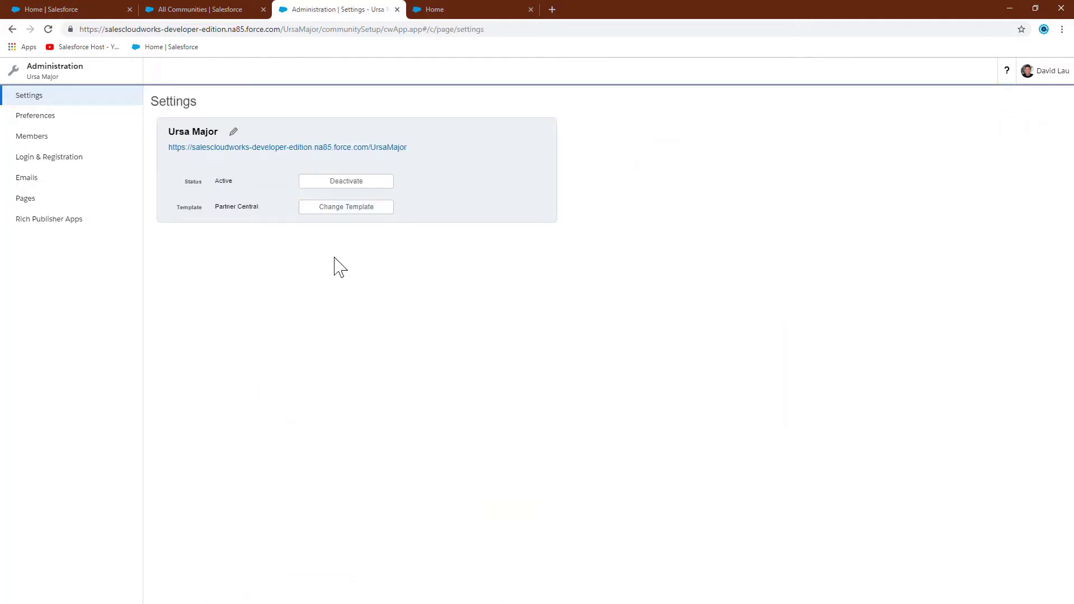
left_click(28, 198)
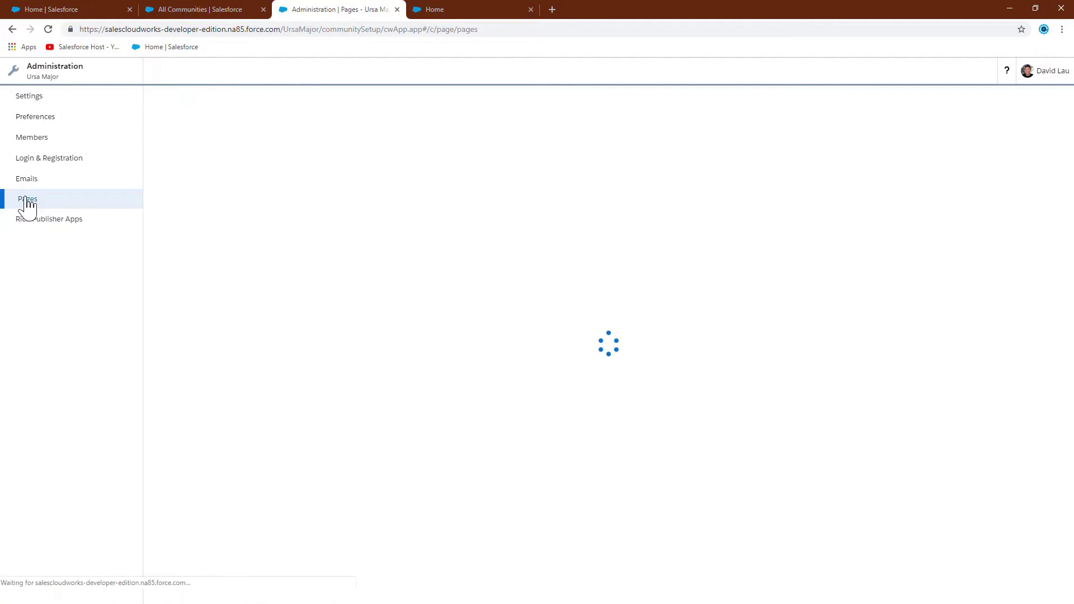
left_click(210, 255)
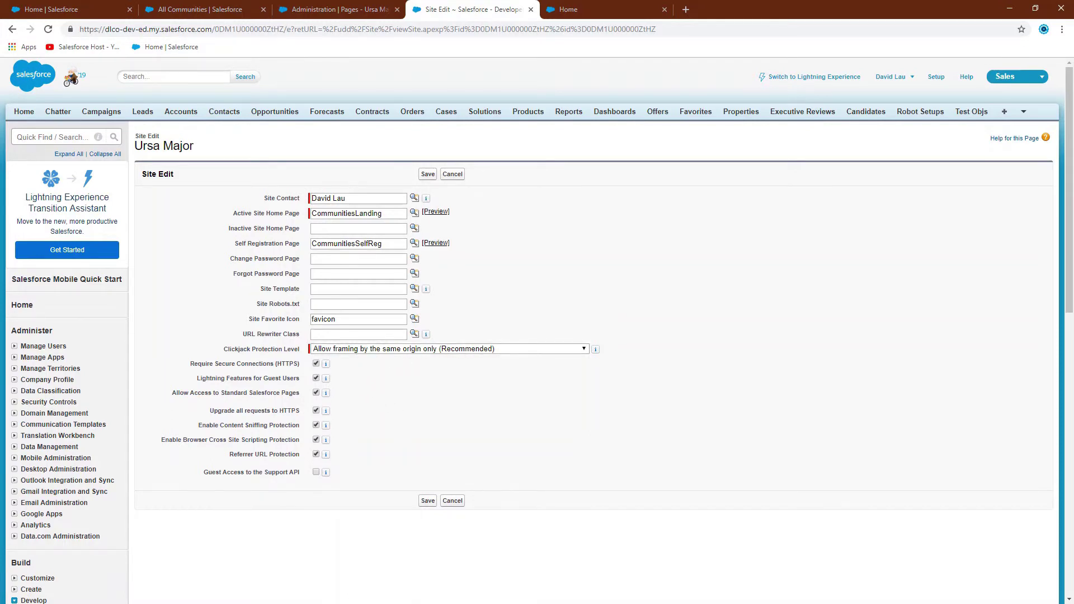
Choose the favicon static resource as the Site Favorite Icon and save the site
left_click(414, 319)
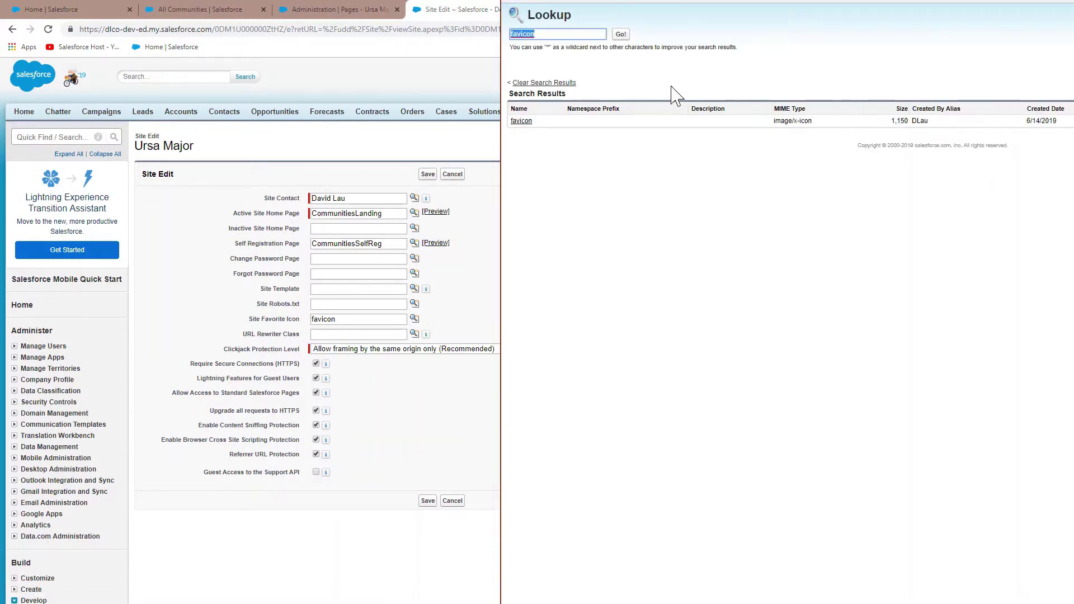
left_click_drag(510, 47, 696, 75)
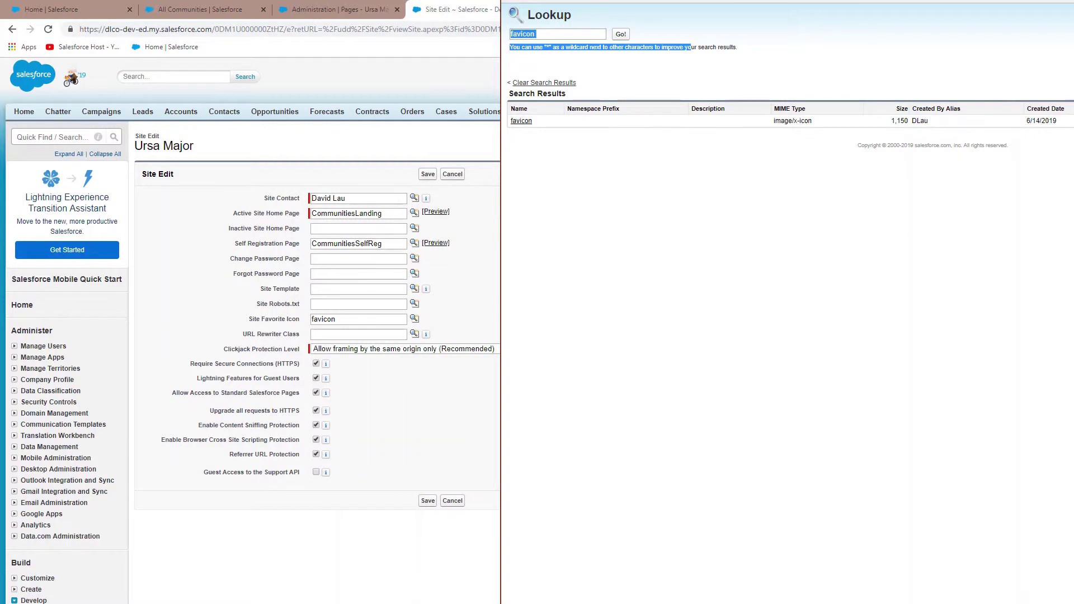
left_click(475, 94)
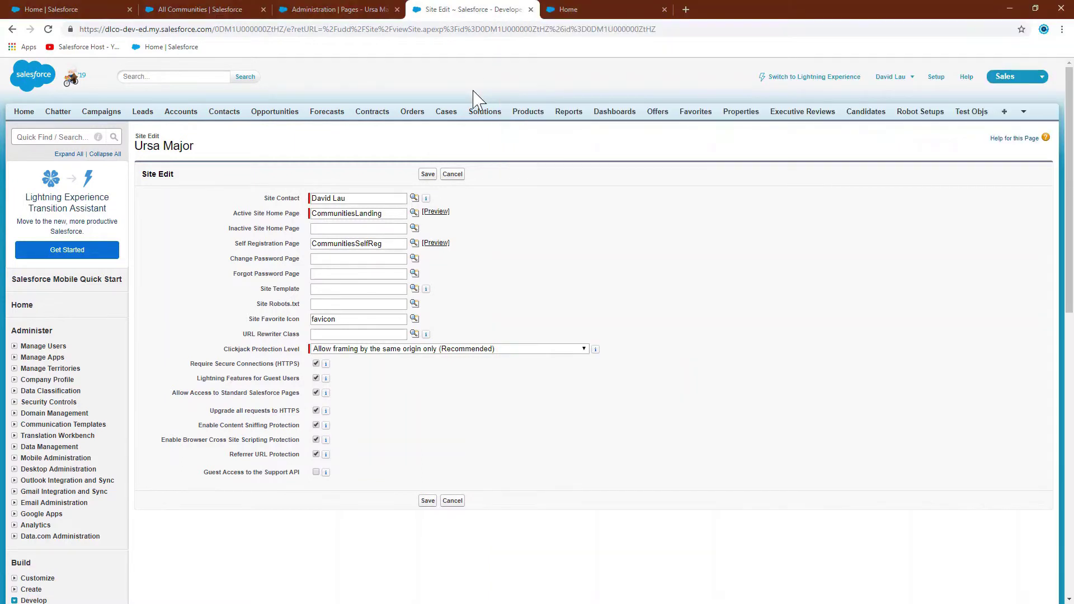
left_click(428, 501)
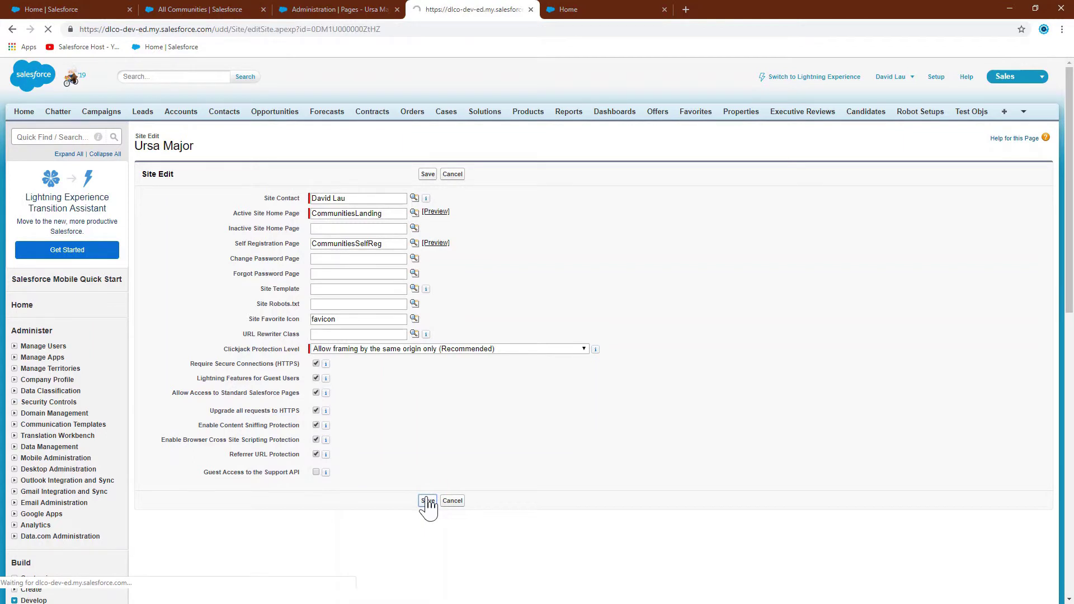
In Settings > Advanced, dismiss the welcome tour and open Edit Head Markup
triple_click(311, 428)
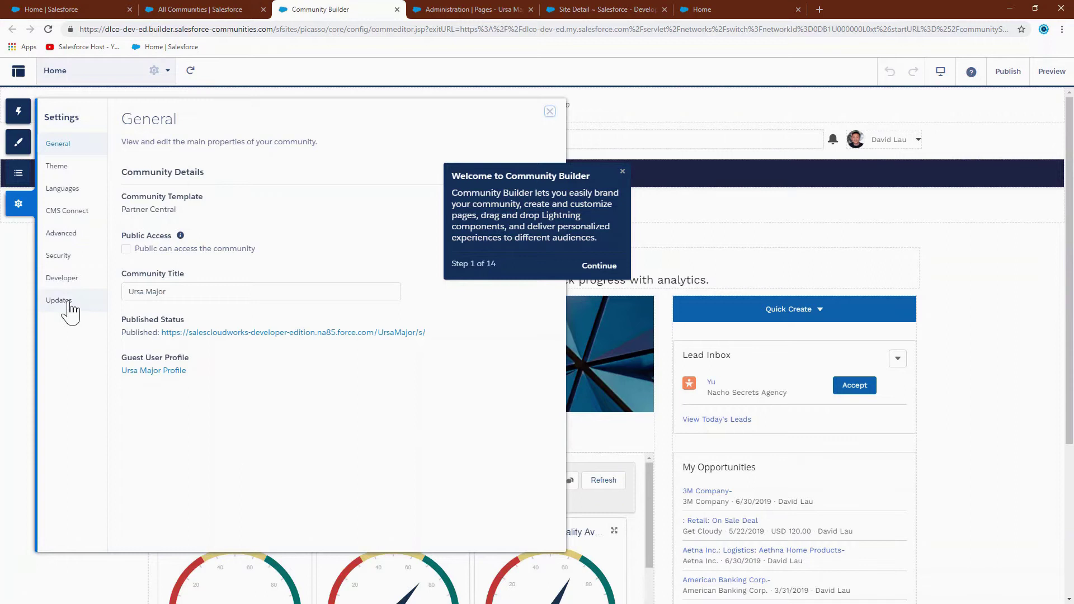
left_click(59, 241)
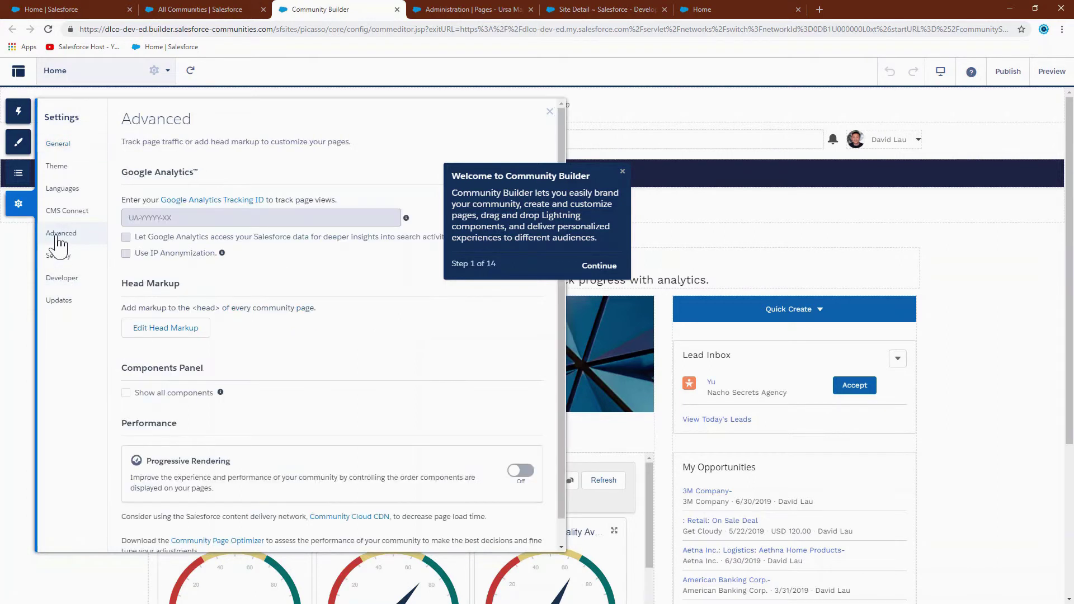
left_click(621, 172)
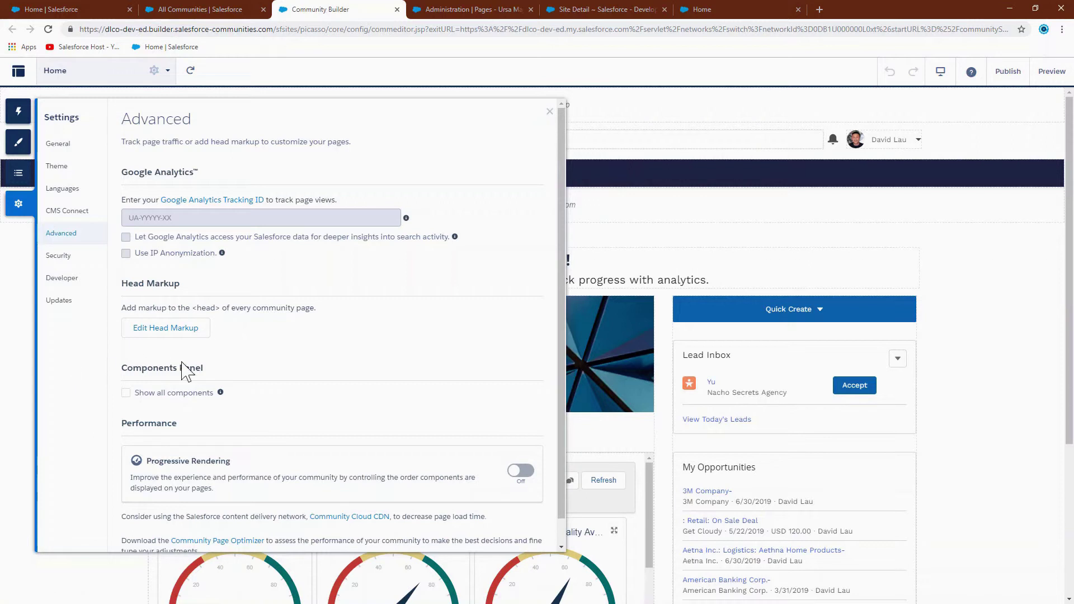
left_click(166, 334)
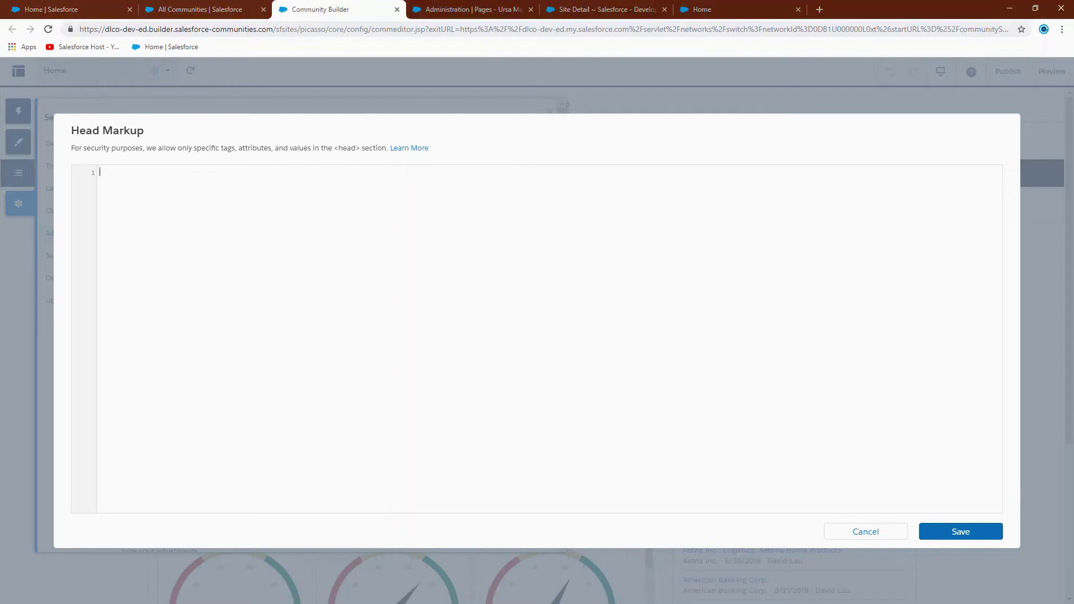
Paste the shortcut icon link to the UrsaMajor favicon.ico?v=2 into the head markup and save
type("<link rel=\"shortcut icon\" href=\"https://salescloudworks-developer-edition.na85.force.com/UrsaMajor/favicon.ico?v=2\" />")
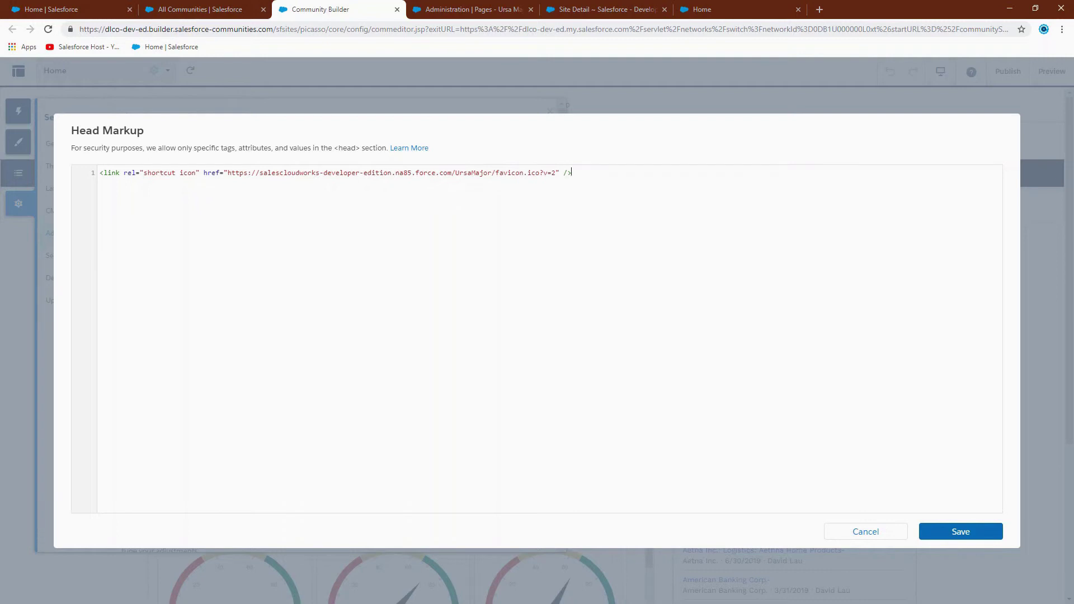
left_click_drag(228, 172, 571, 172)
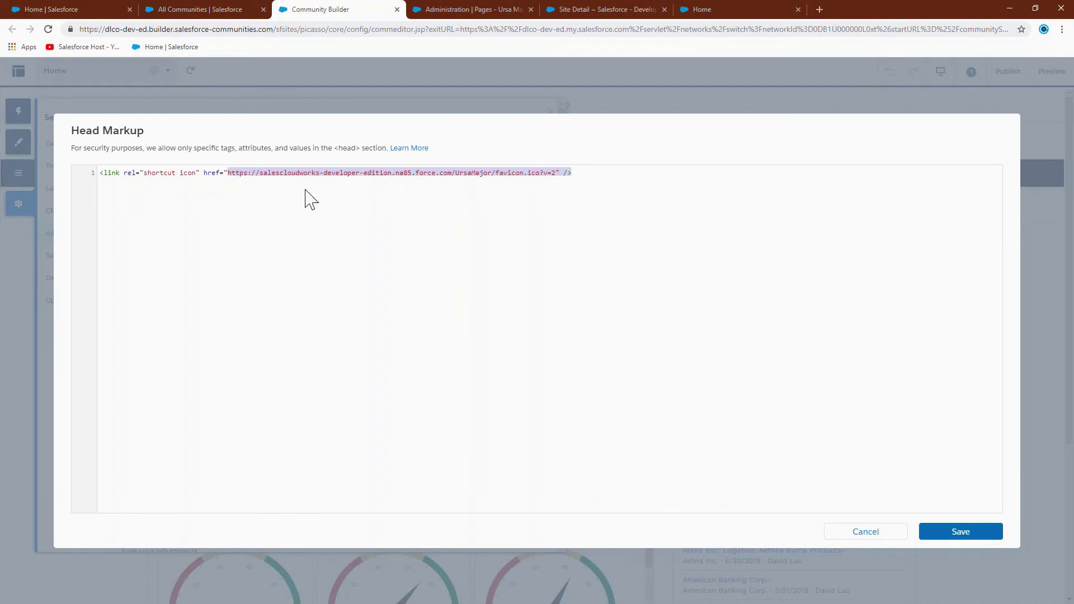
left_click(413, 224)
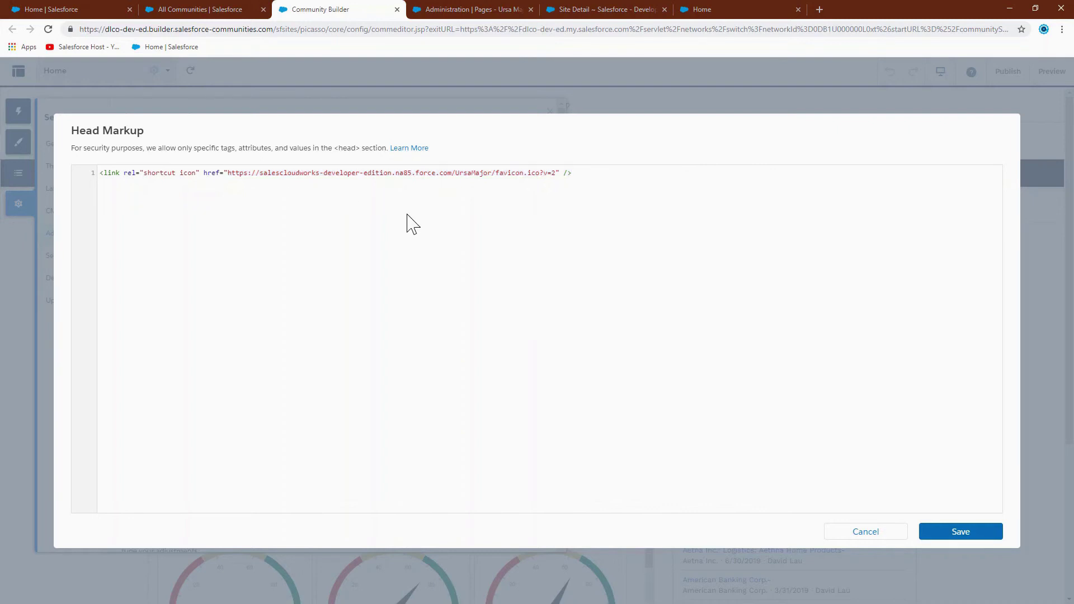
left_click(962, 532)
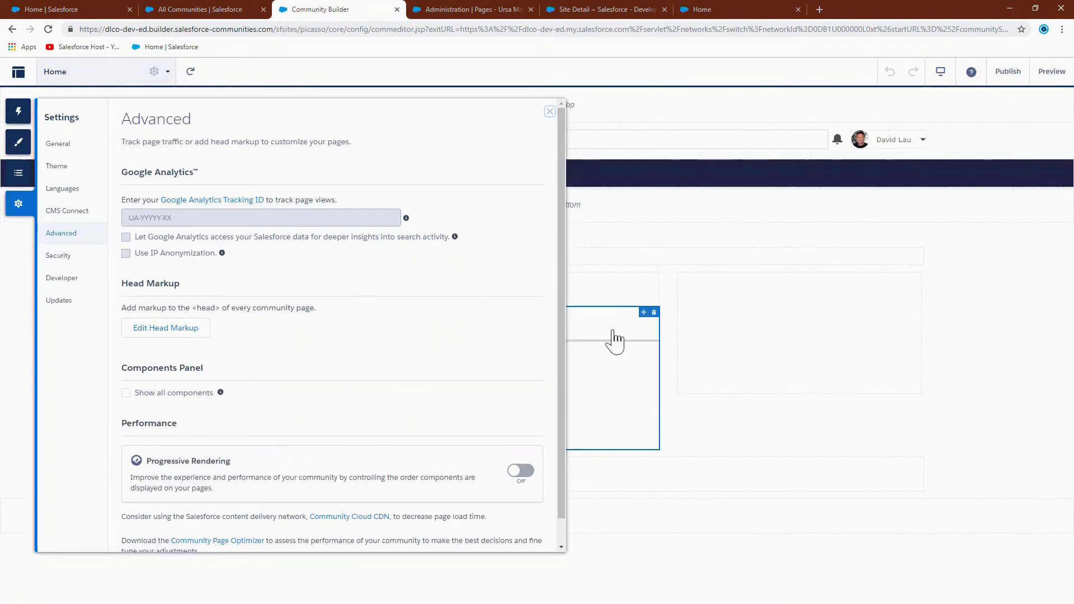
Publish the Ursa Major community changes, acknowledge the confirmation, and reload the page
left_click(550, 111)
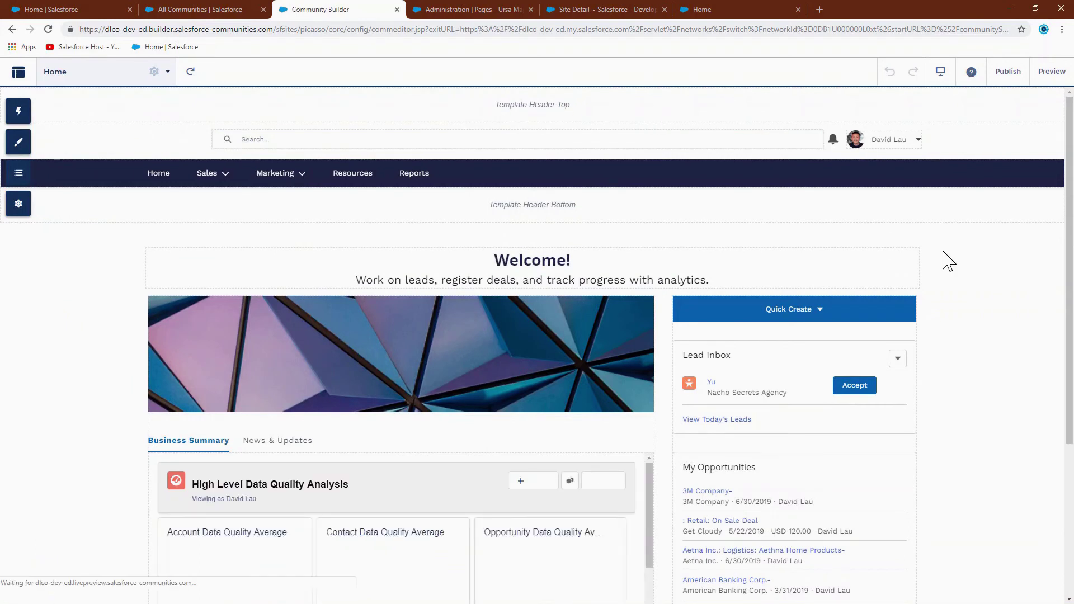
left_click(1007, 78)
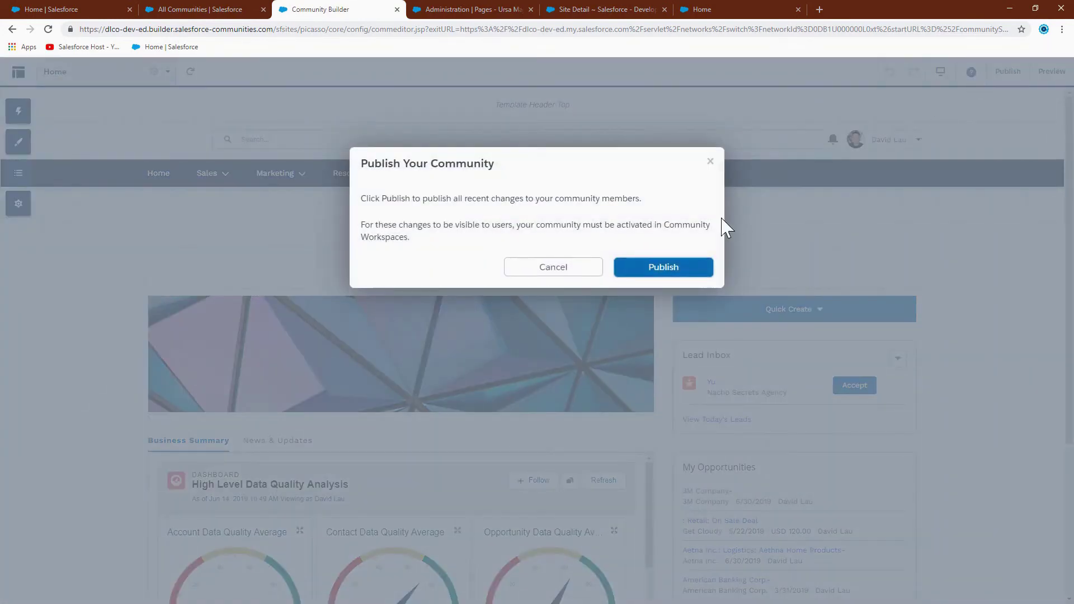
left_click(681, 272)
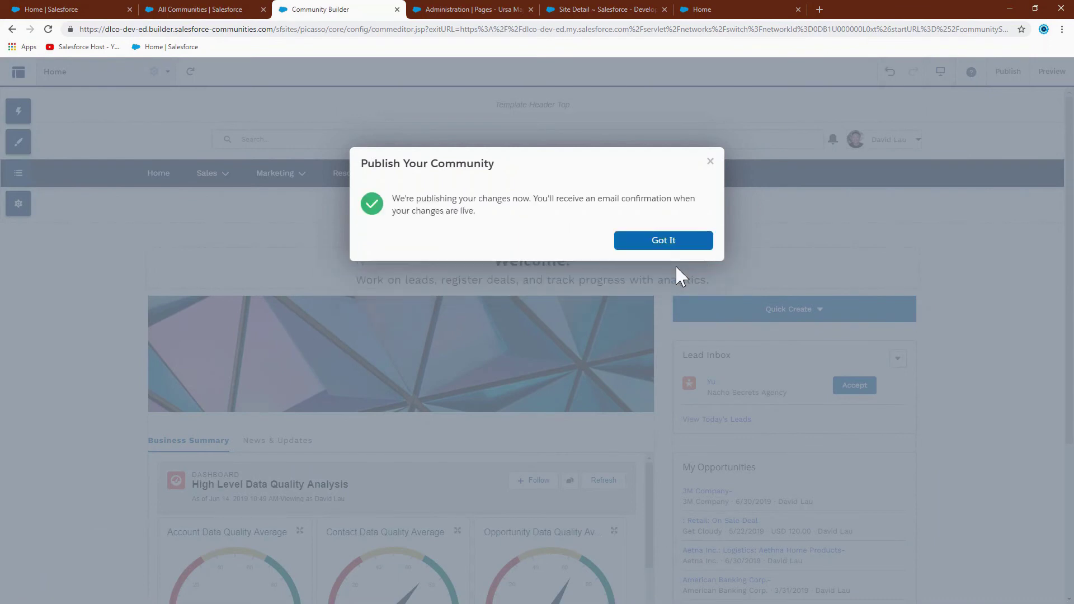
left_click(667, 246)
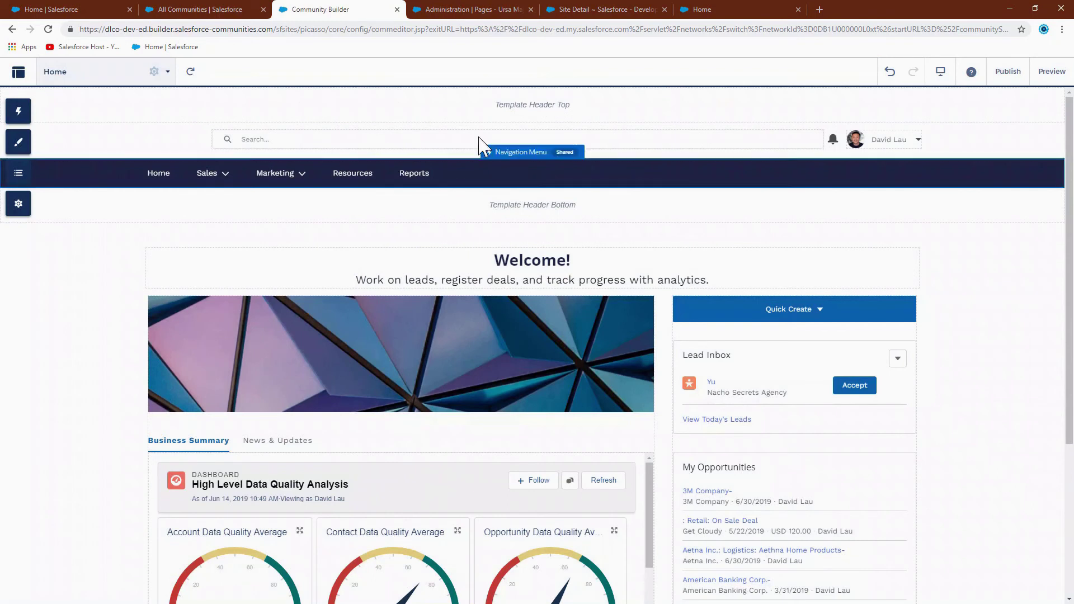
left_click(48, 30)
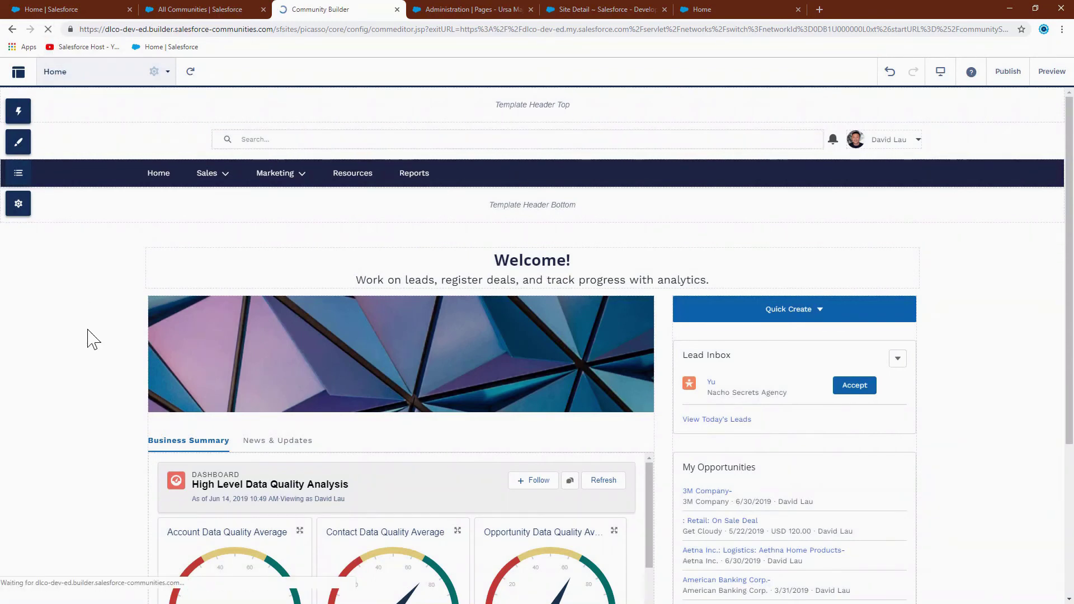